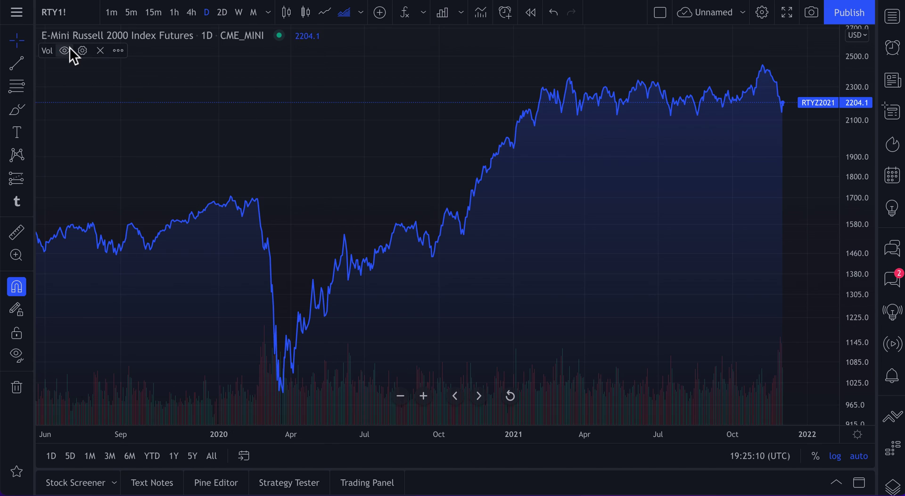
Open TradingView's main menu over the E-Mini Russell 2000 daily line chart.
left_click(24, 16)
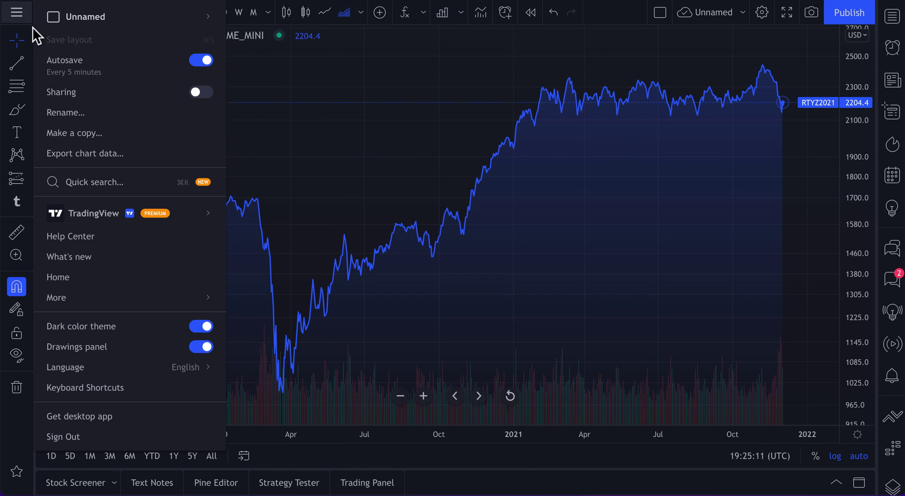
Quick-search 'trend', then 'price', and enable High and low price lines.
left_click(77, 183)
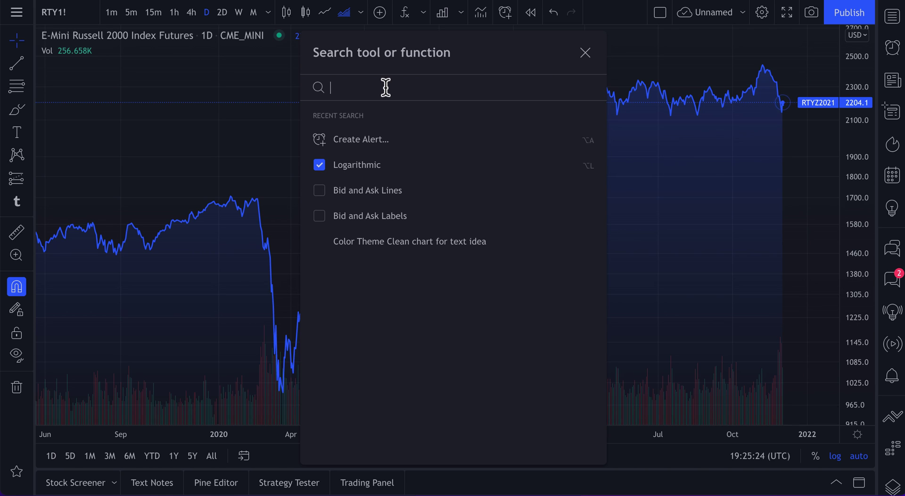
type("trend")
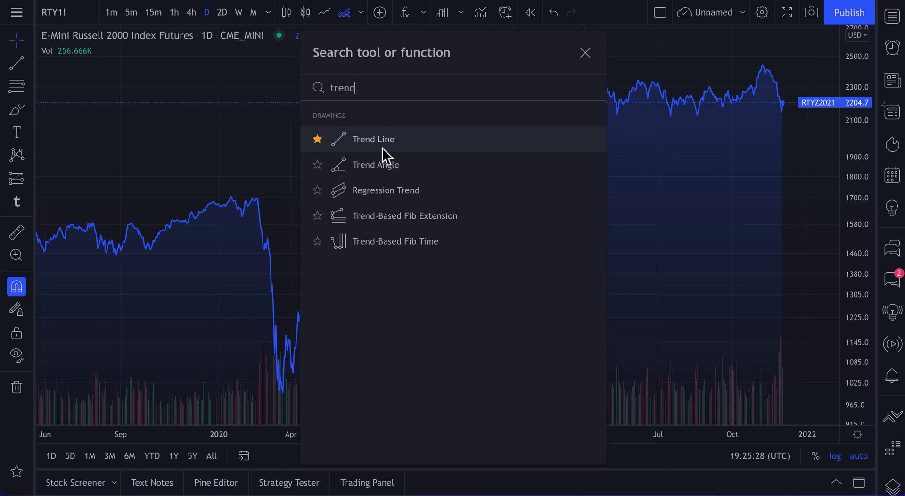
key("super+a")
type("price")
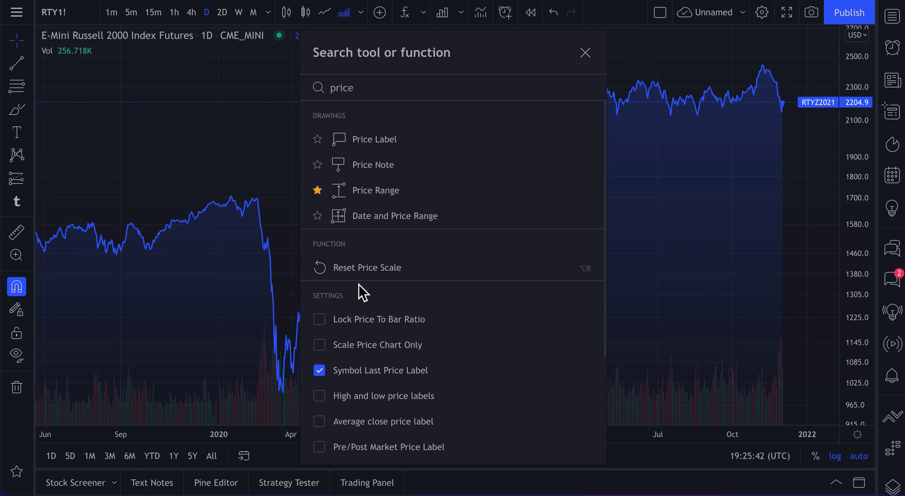
scroll(367, 332, "down", 5)
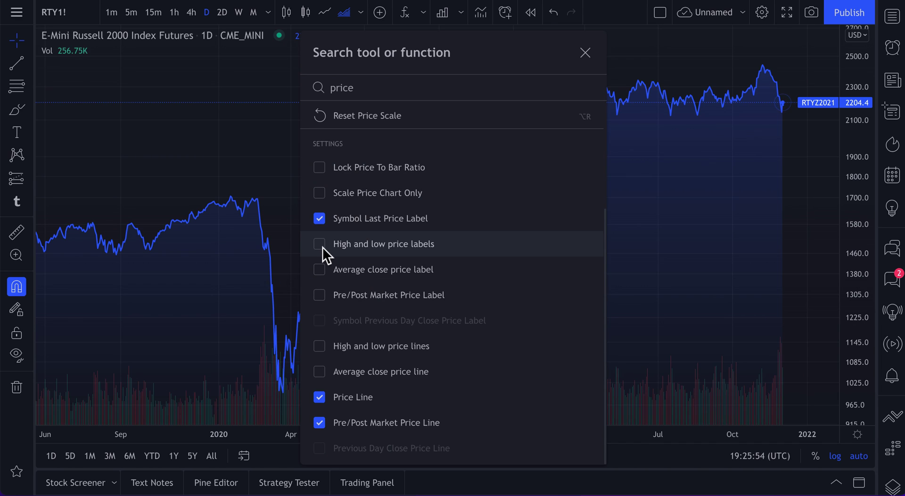
left_click(319, 347)
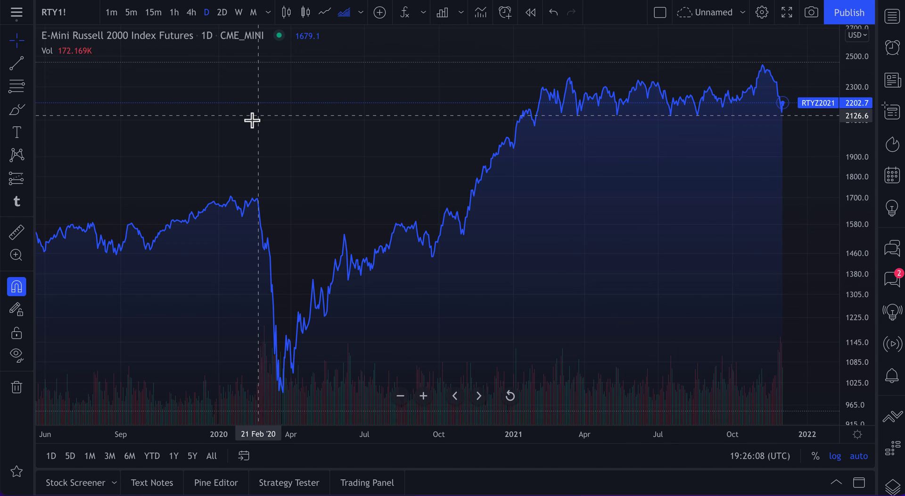
left_click(17, 13)
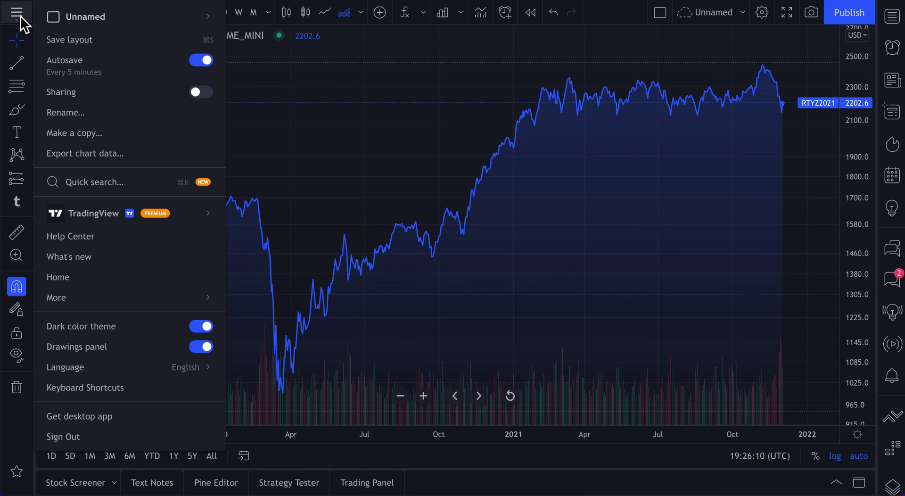
left_click(85, 180)
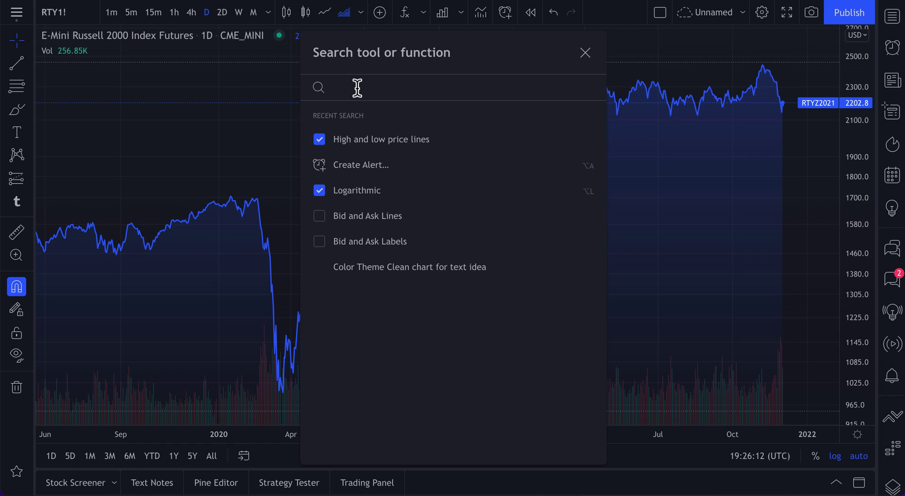
type("price")
key("super+a")
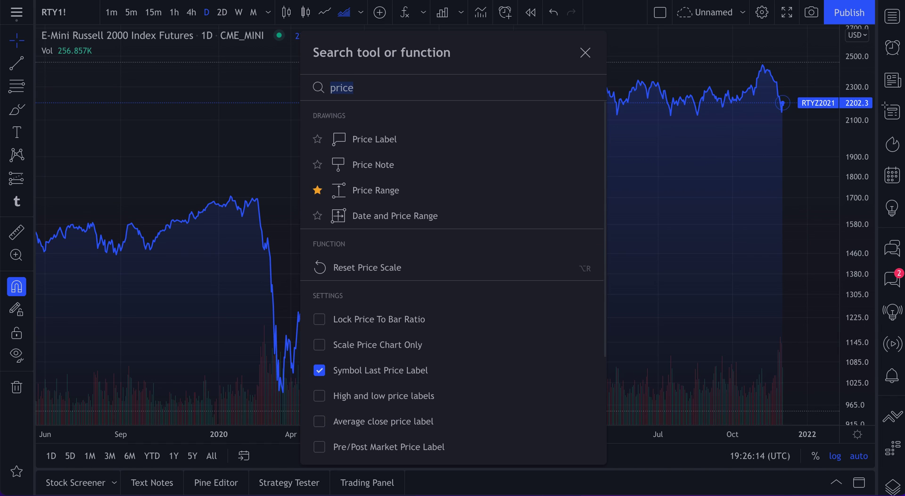
type("alert")
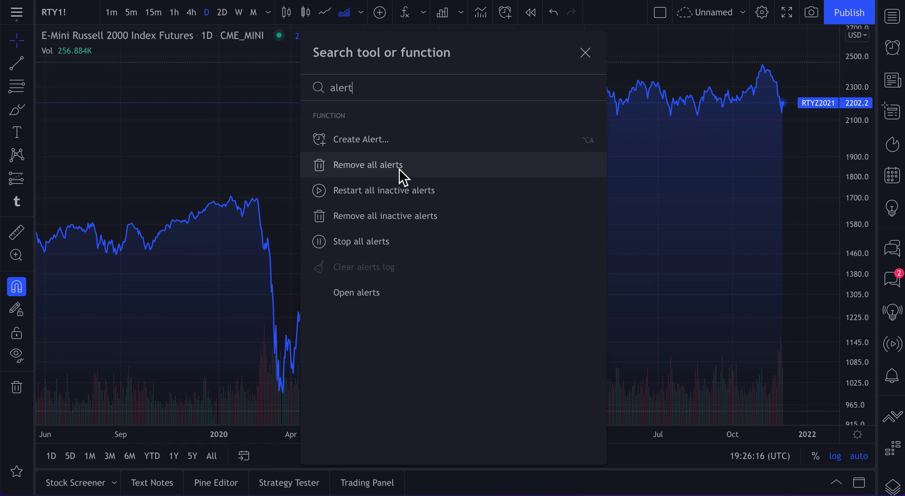
double_click(379, 91)
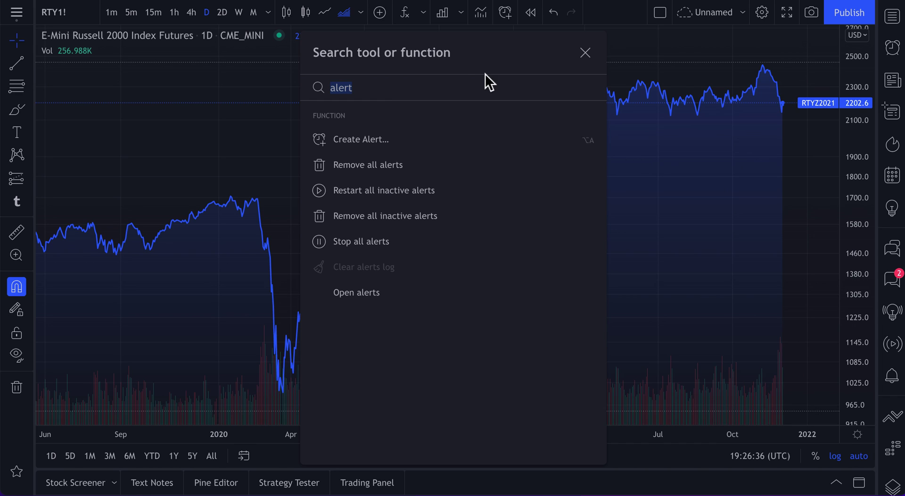
left_click(585, 52)
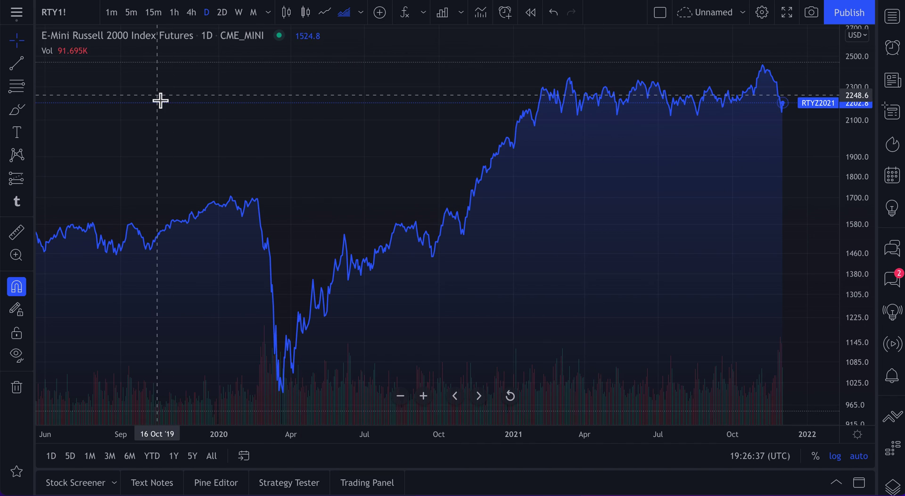
left_click(18, 14)
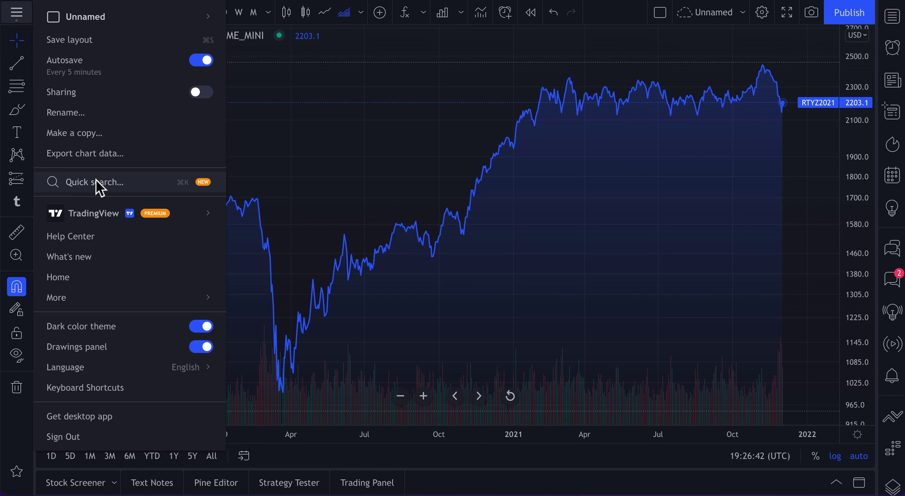
left_click(117, 182)
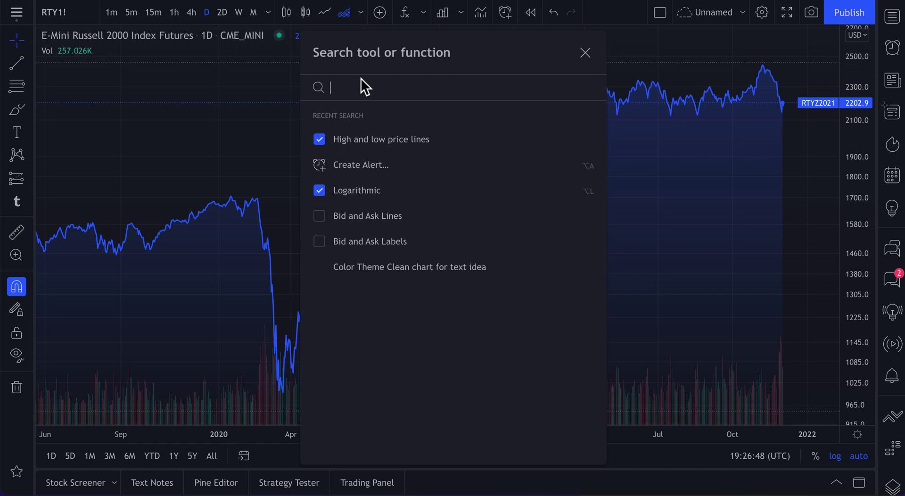
type("trend")
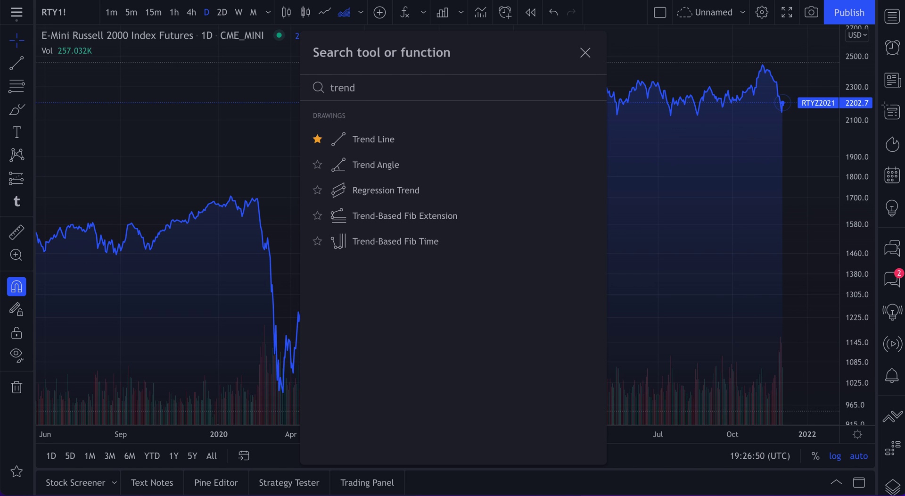
key("BackSpace")
key("BackSpace")
key("BackSpace")
key("BackSpace")
key("BackSpace")
type("price")
key("ctrl+a")
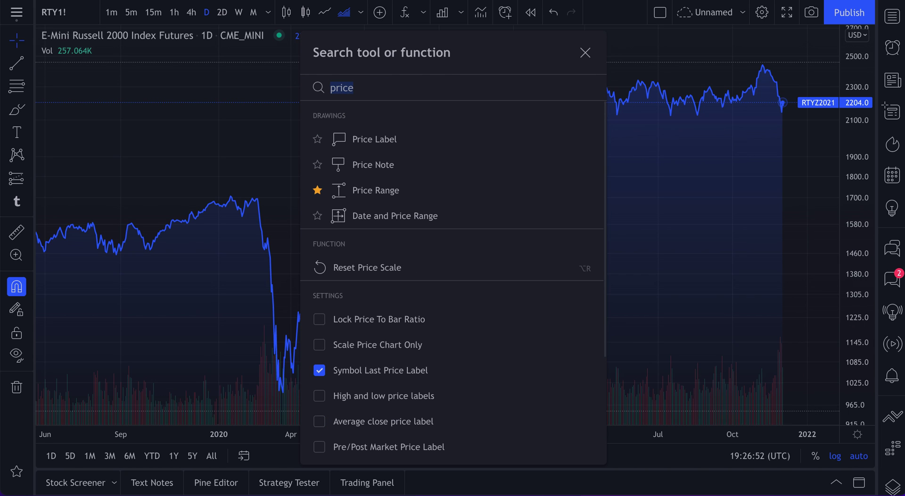
type("alert")
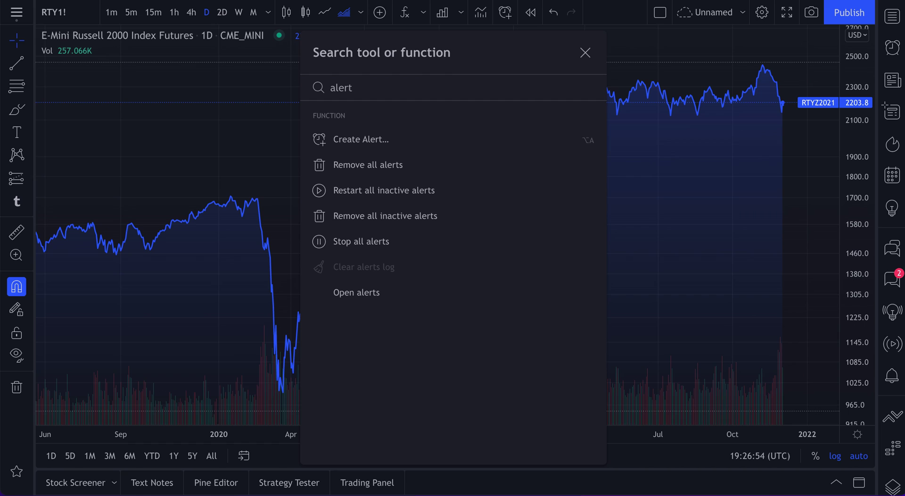
key("ctrl+a")
type("scale")
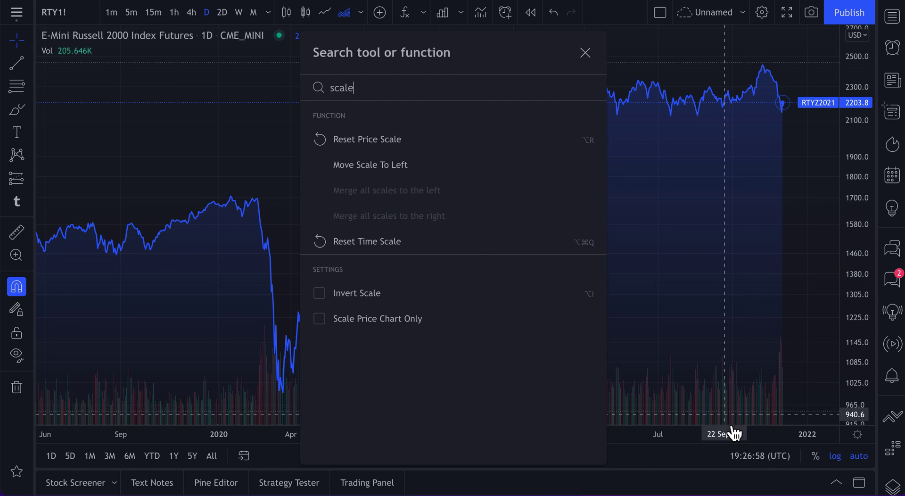
double_click(347, 92)
type("fib")
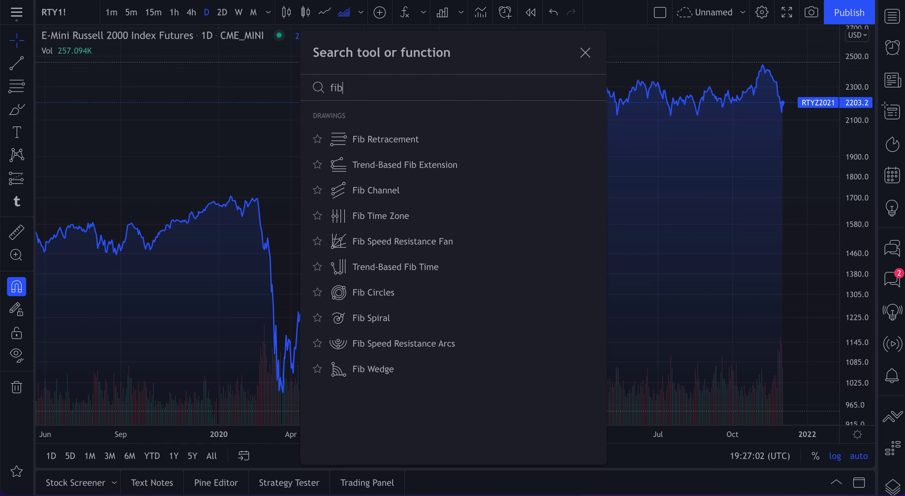
type("q")
key("BackSpace")
double_click(455, 90)
left_click(587, 54)
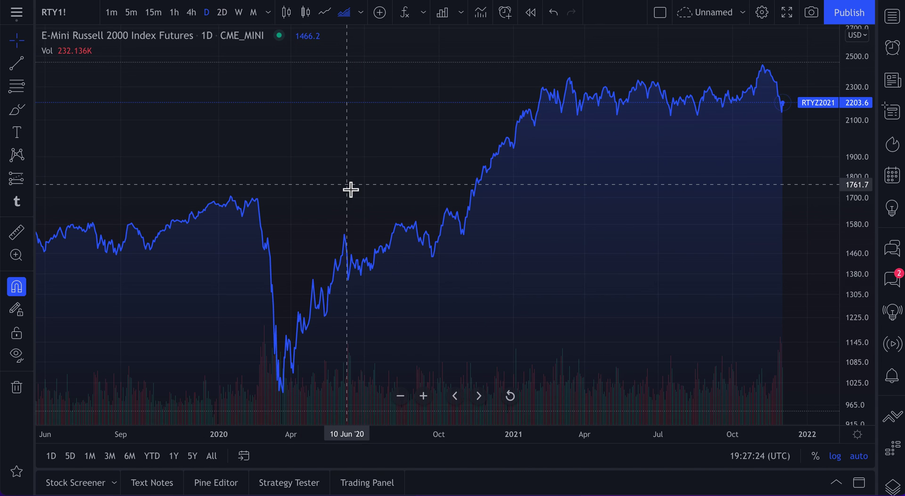
Enable Bid and Ask Lines on the RTY1! chart through Quick search.
left_click(21, 15)
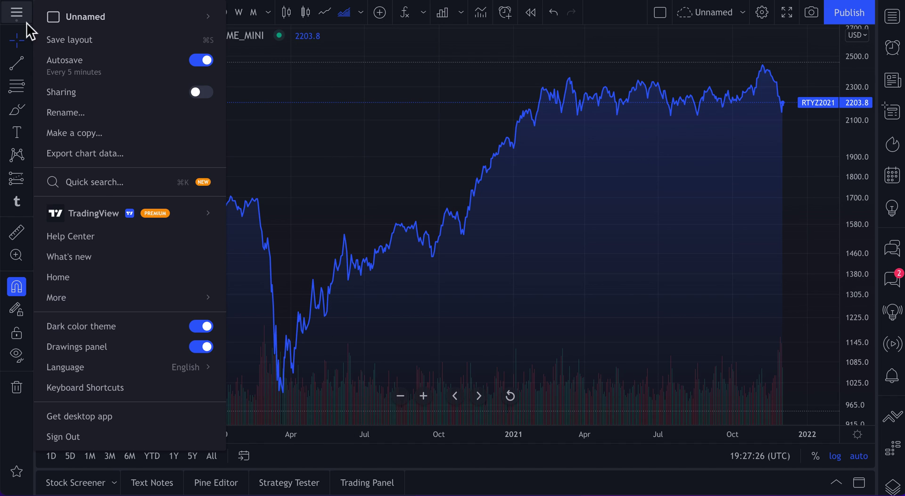
left_click(104, 188)
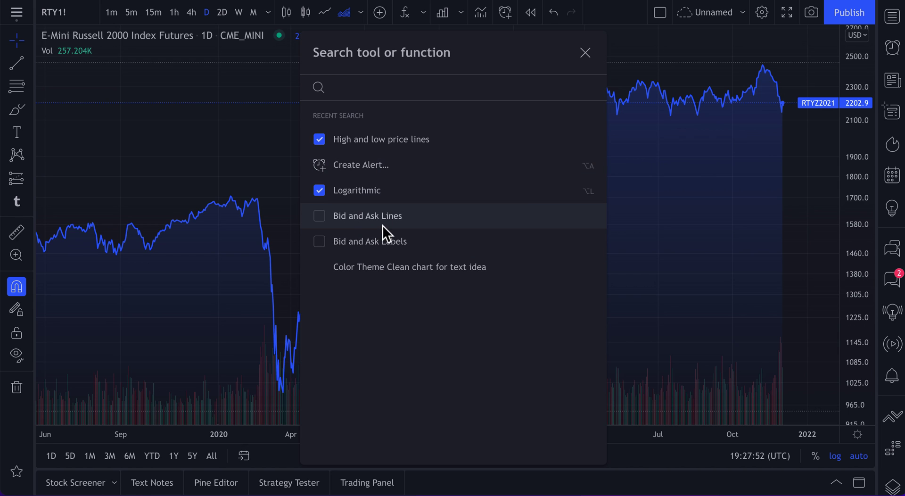
left_click(321, 219)
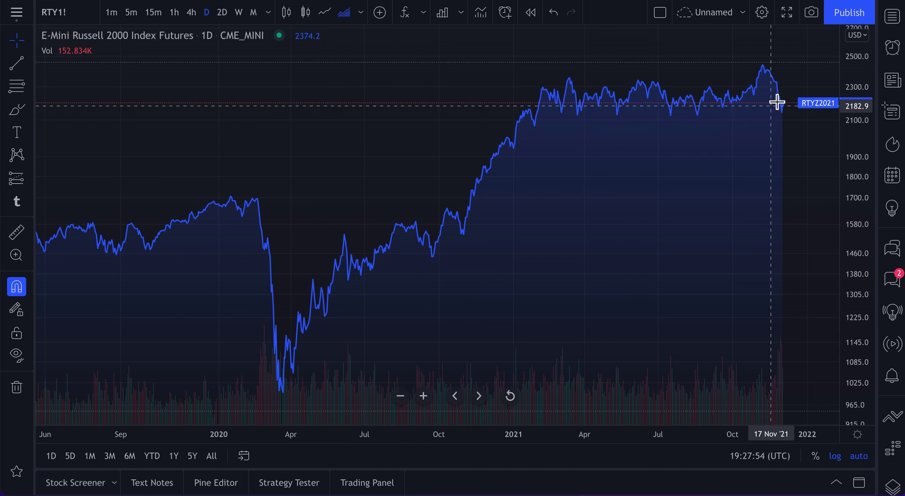
Turn on Bid and Ask Labels through Quick search.
left_click(17, 12)
left_click(129, 181)
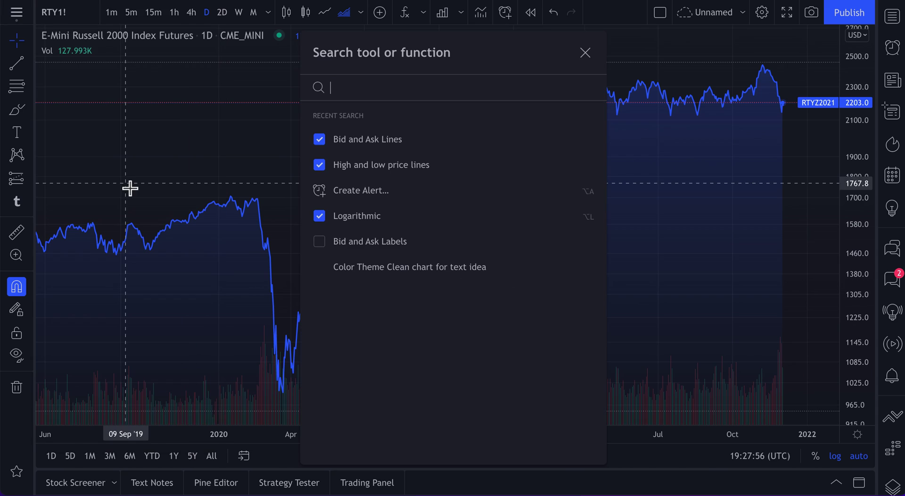
left_click(319, 244)
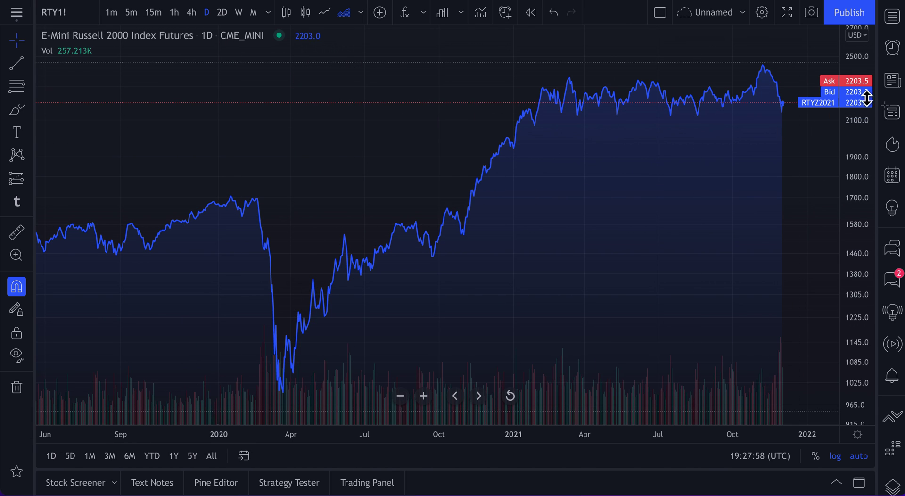
Reopen Quick search, close it without changes, and bring up the main menu again.
left_click(26, 17)
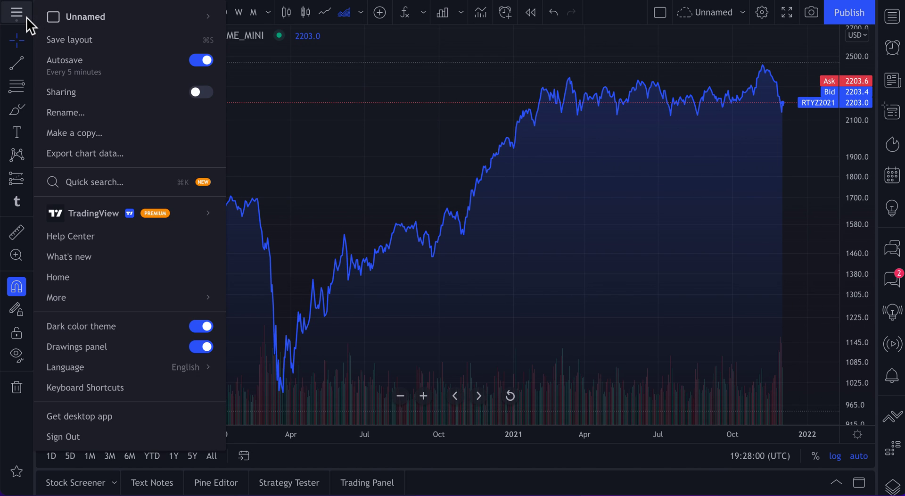
left_click(100, 182)
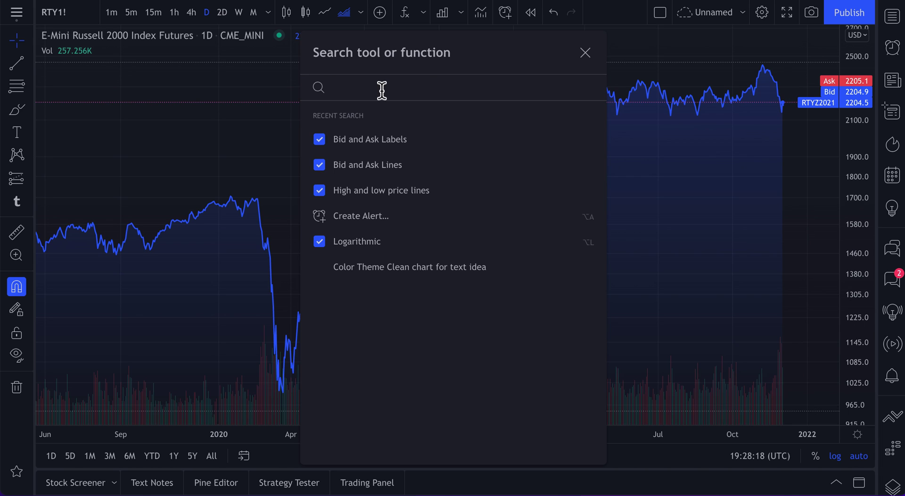
left_click(585, 52)
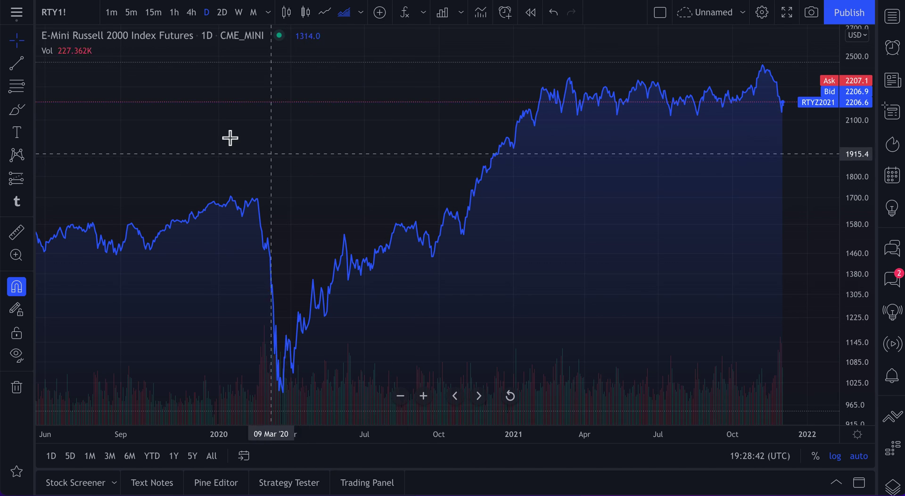
left_click(27, 16)
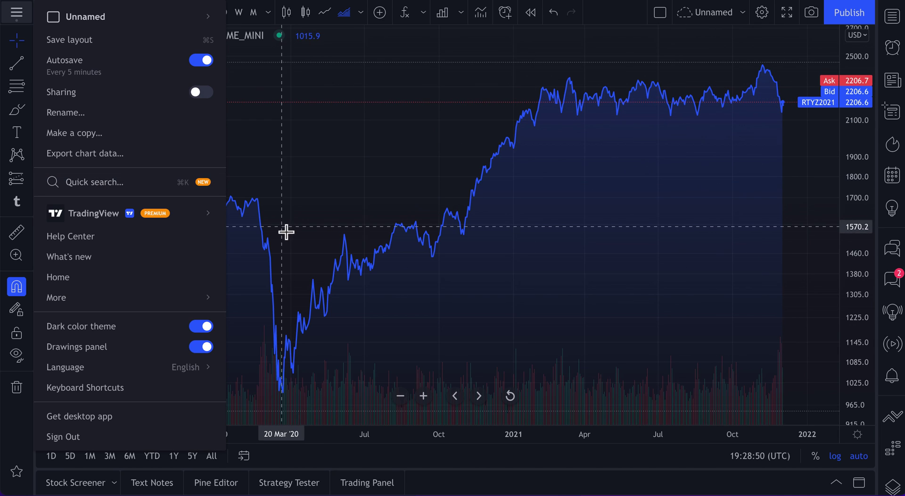
left_click(126, 182)
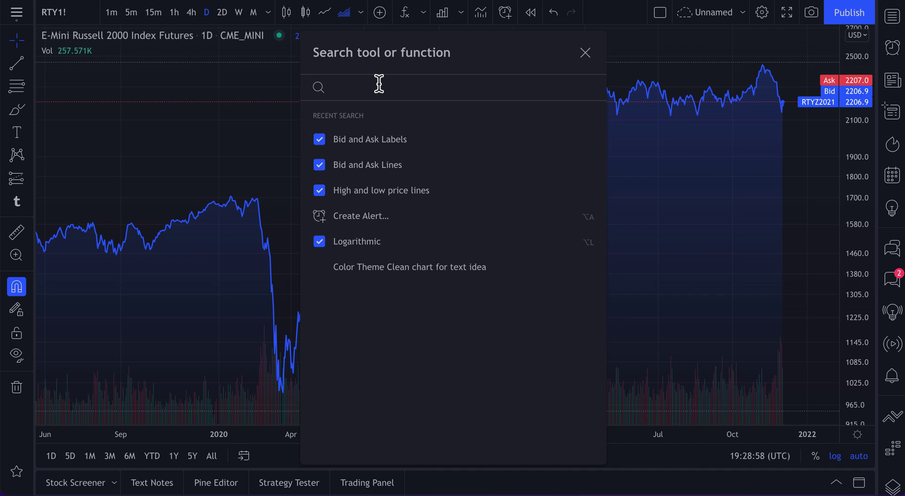
type("chart")
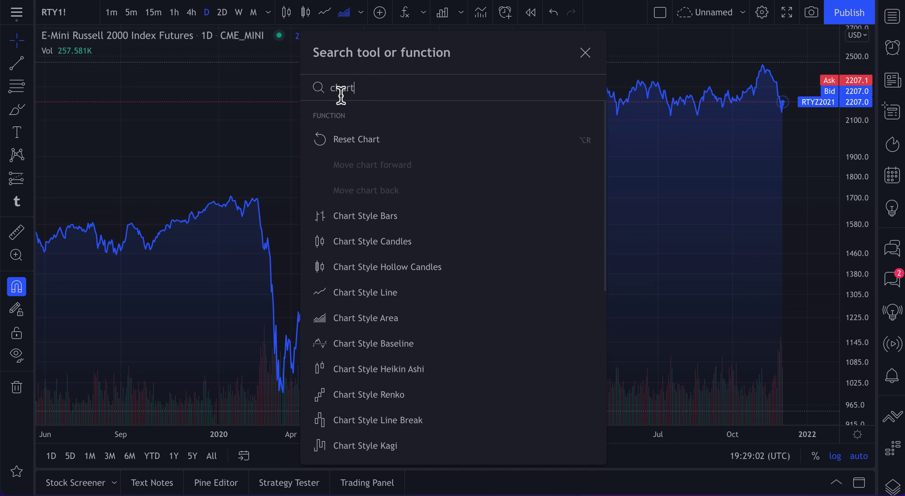
scroll(372, 269, "down", 5)
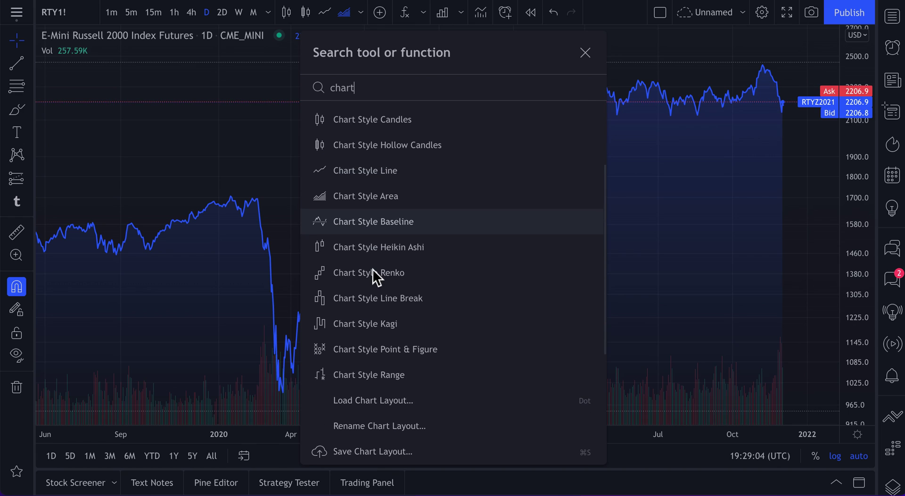
scroll(372, 269, "down", 7)
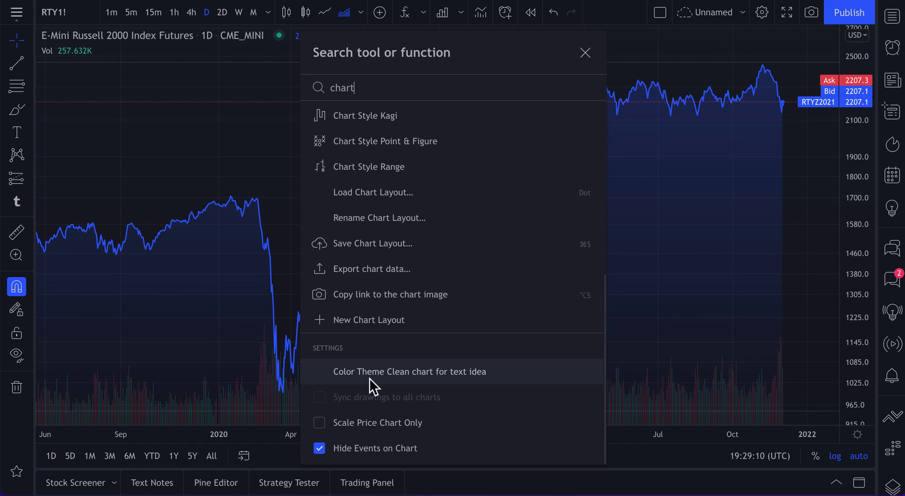
scroll(455, 234, "up", 10)
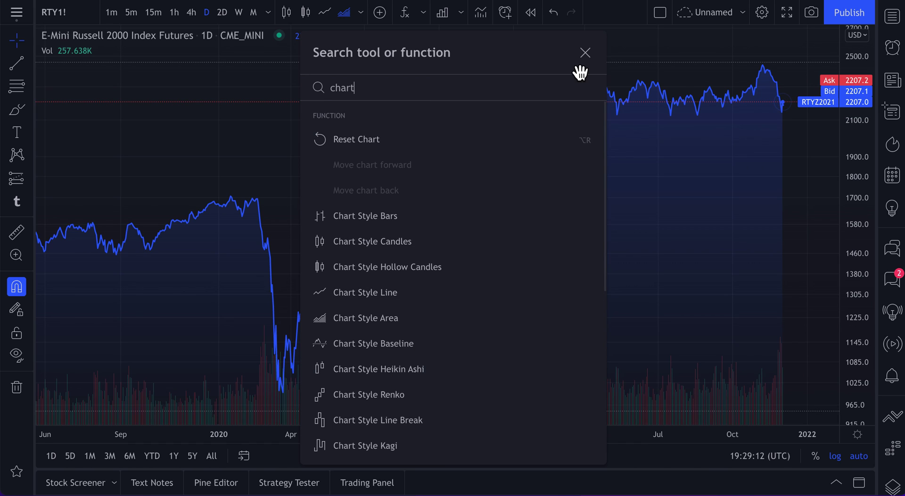
left_click(586, 53)
Open Chart settings from the context menu and browse Symbol, Status line, Scales, Appearance, Trading and Events.
right_click(333, 124)
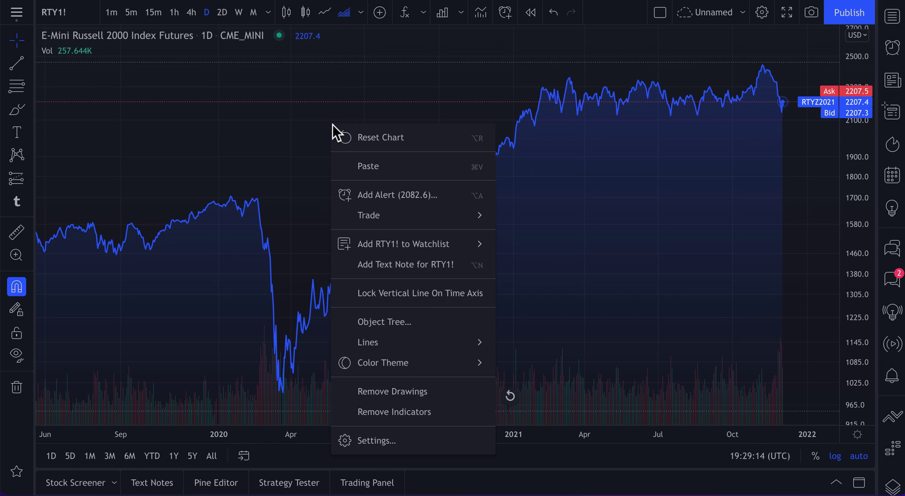
left_click(377, 441)
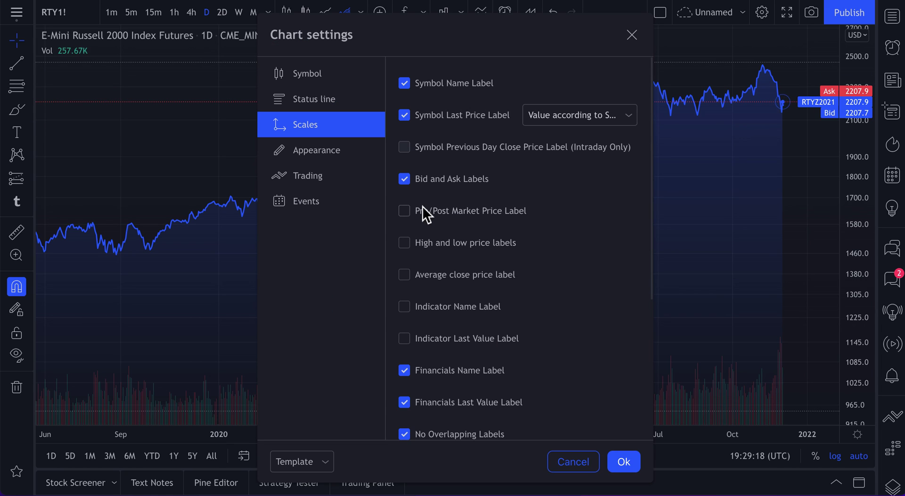
left_click(329, 101)
left_click(324, 77)
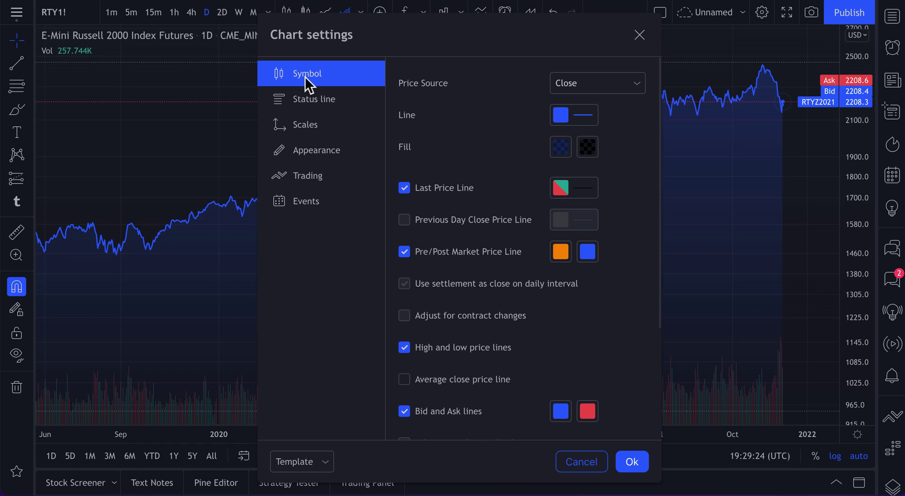
left_click(322, 109)
left_click(321, 125)
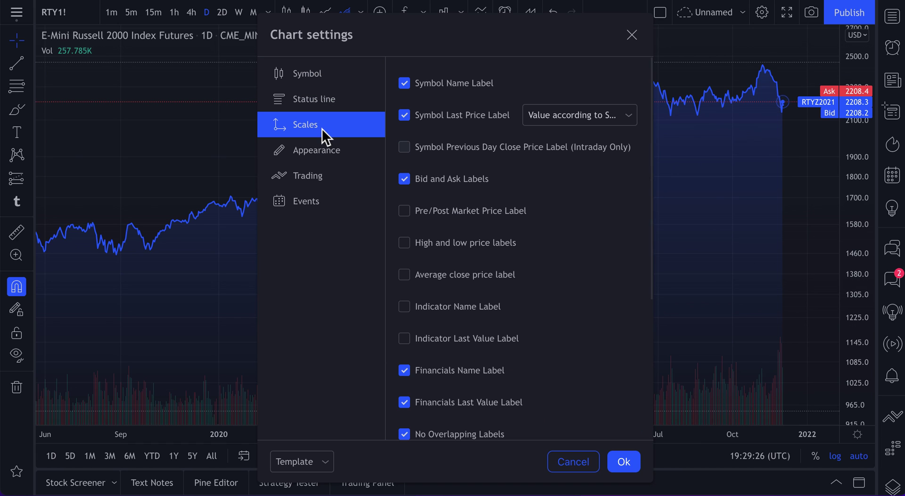
left_click(322, 148)
left_click(317, 179)
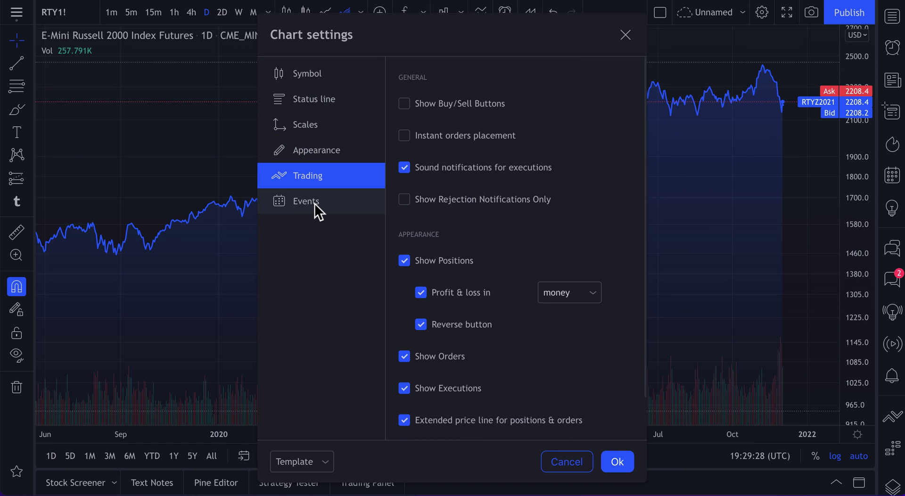
left_click(315, 203)
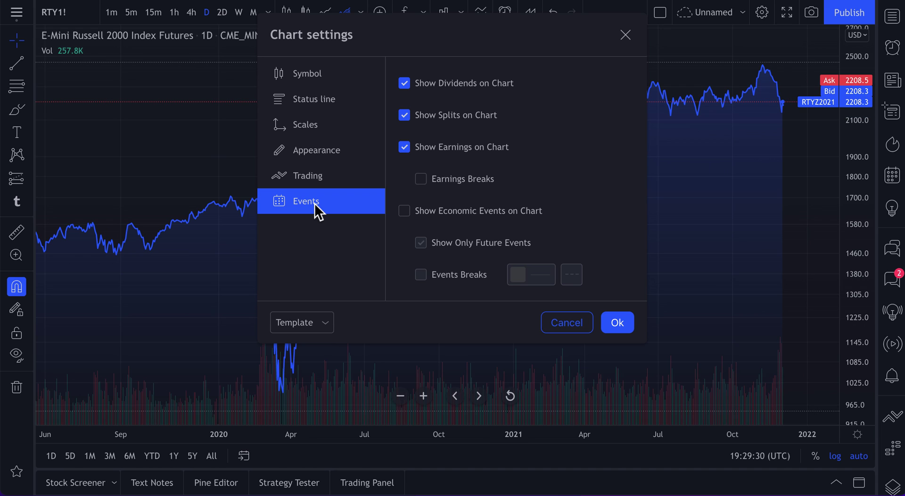
Revisit Appearance, Scales, Status line and Symbol, scroll the scale options, and close Chart settings.
left_click(317, 149)
left_click(316, 128)
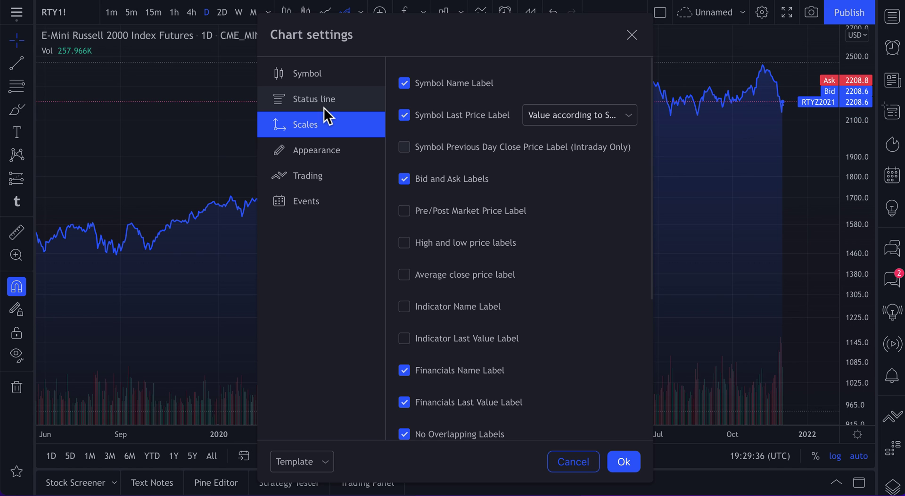
left_click(324, 107)
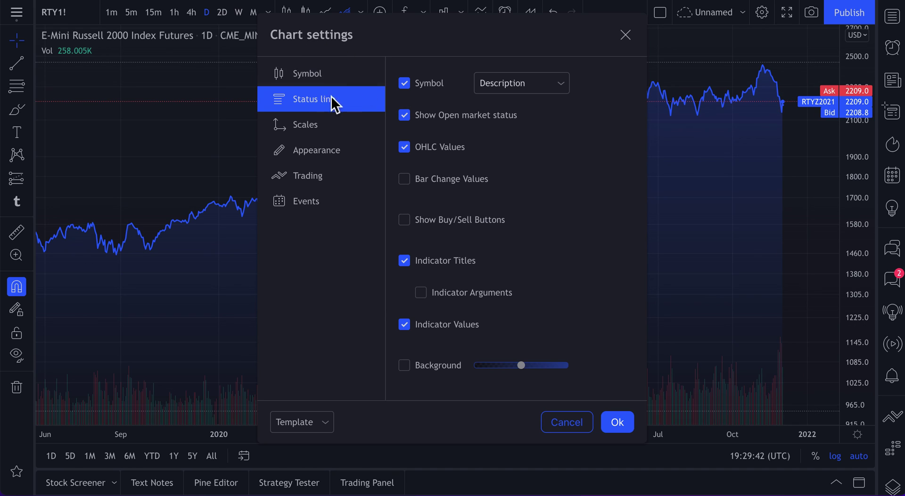
left_click(324, 77)
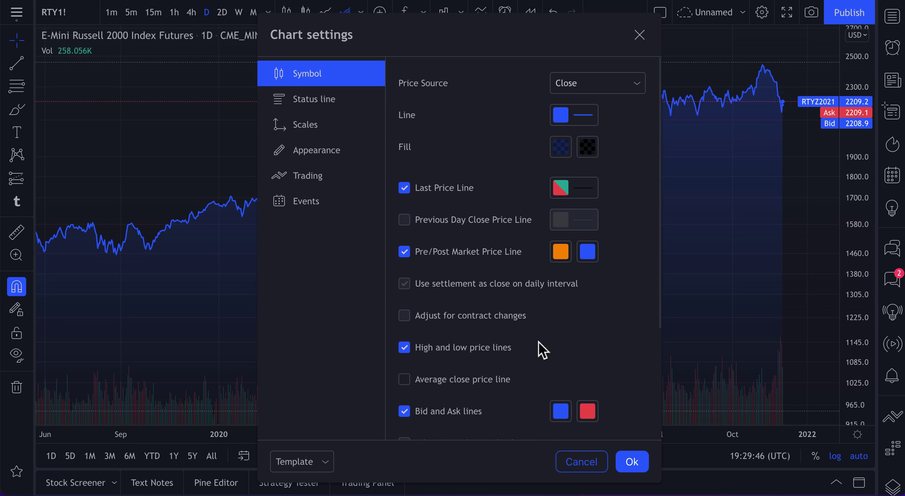
scroll(482, 271, "down", 4)
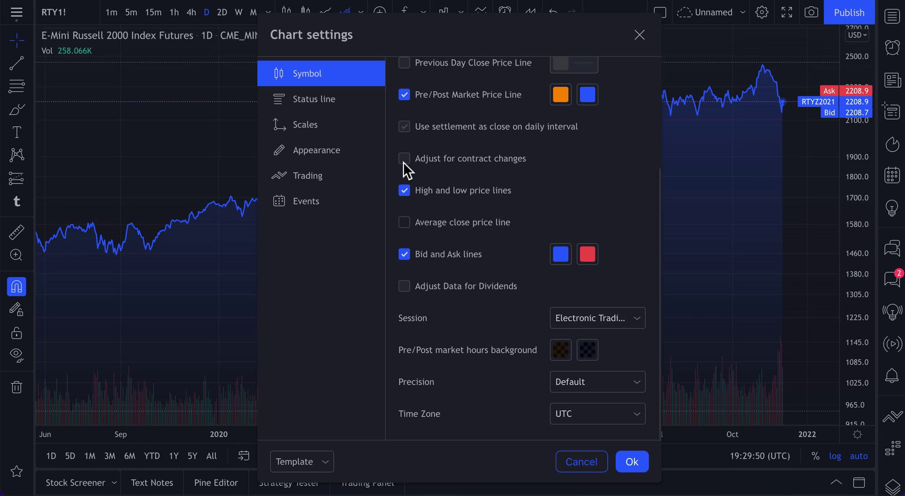
left_click(332, 97)
left_click(322, 118)
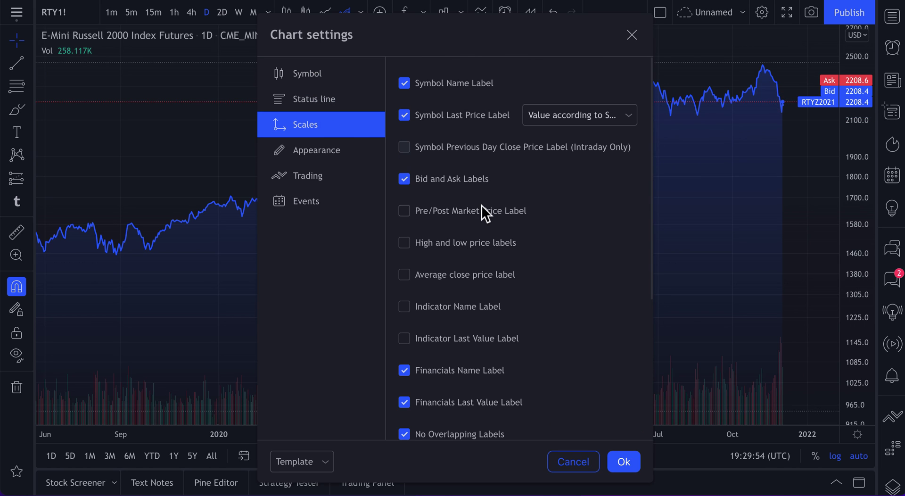
scroll(481, 206, "down", 5)
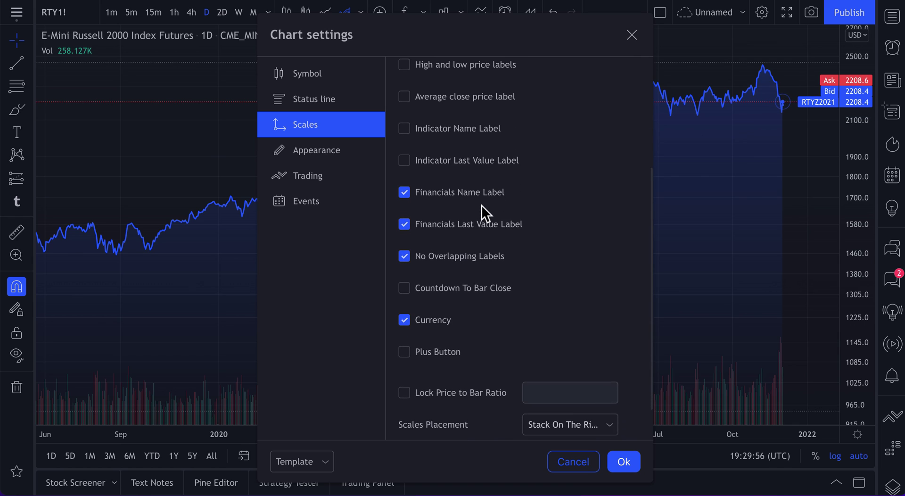
scroll(482, 205, "down", 1)
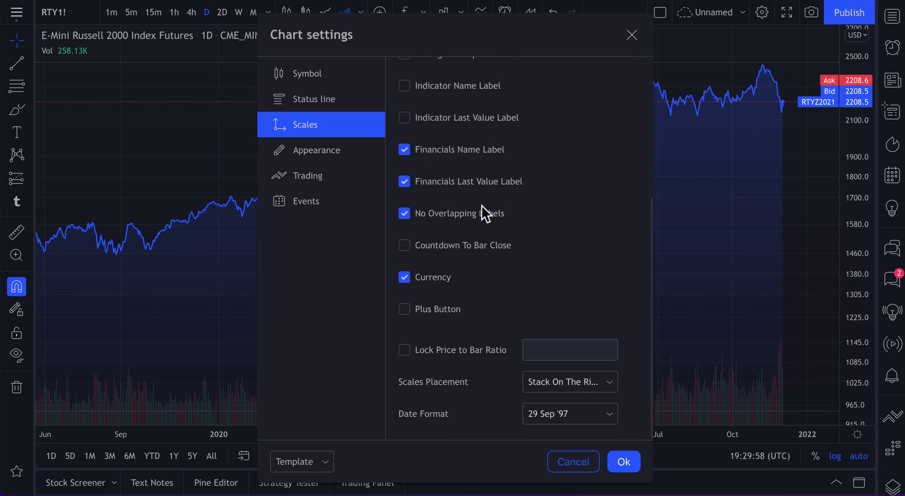
scroll(482, 205, "up", 5)
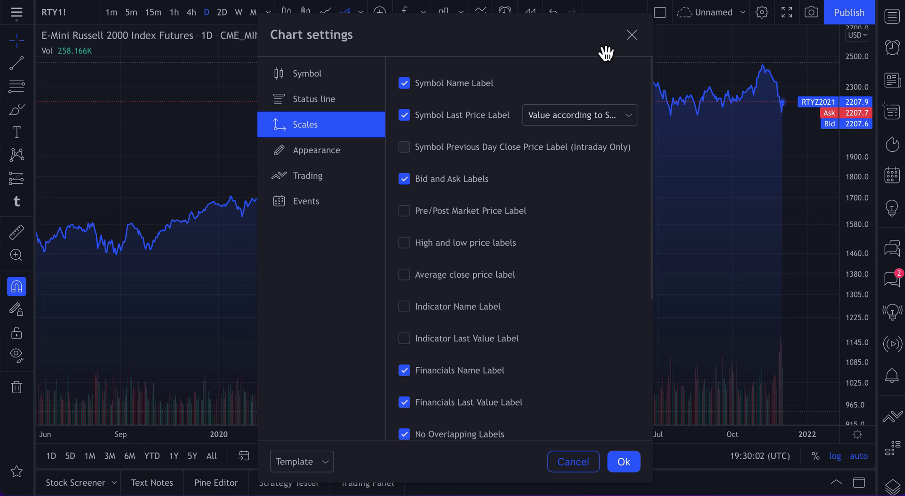
left_click(631, 36)
Quick-search 'chart', then 'price', and scroll through the price results.
left_click(24, 13)
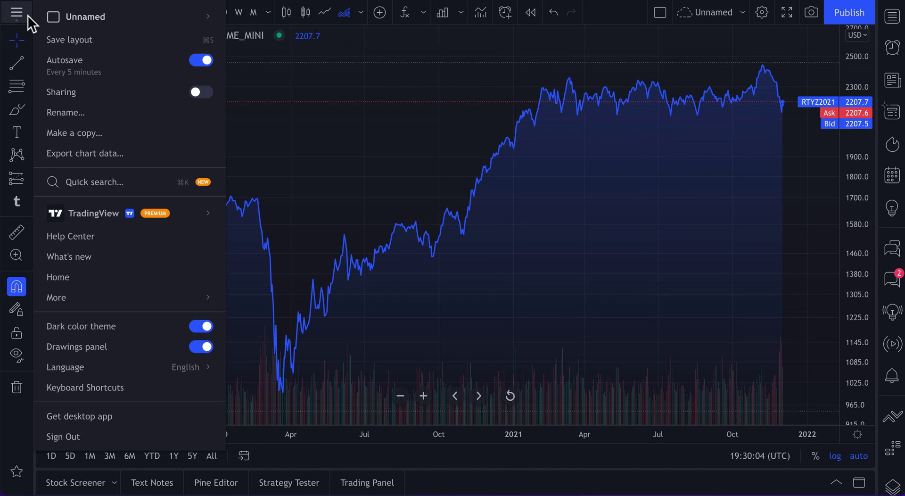
left_click(93, 180)
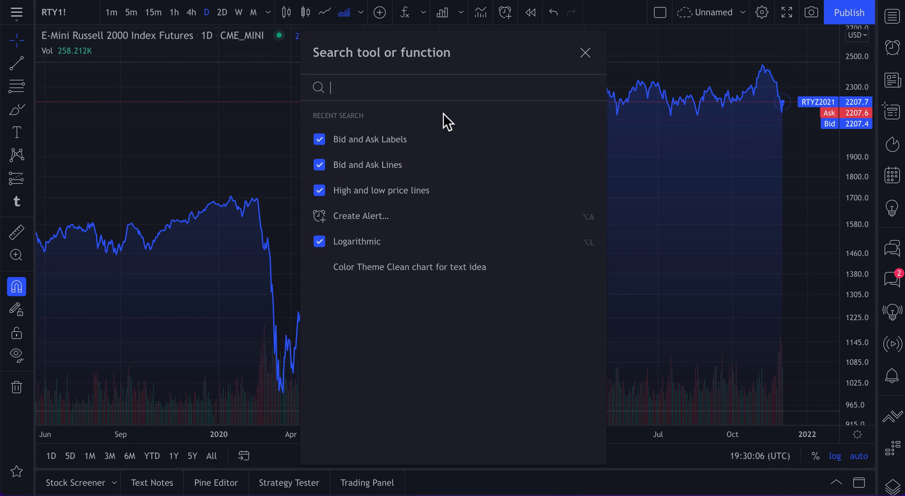
type("chart")
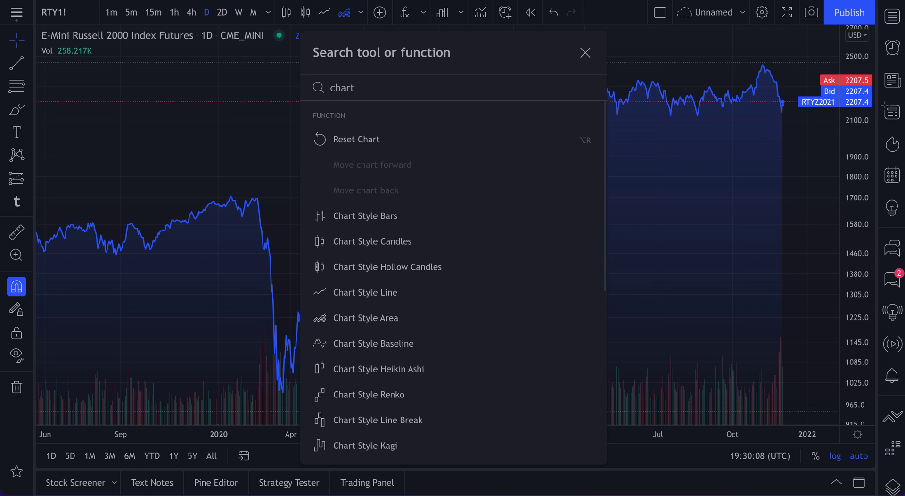
key("BackSpace")
key("BackSpace")
key("BackSpace")
key("BackSpace")
key("BackSpace")
type("price")
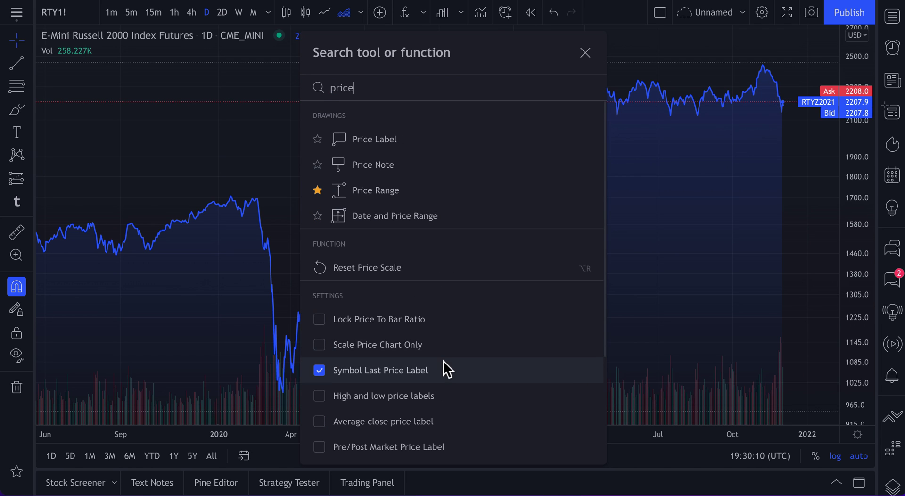
scroll(443, 360, "down", 3)
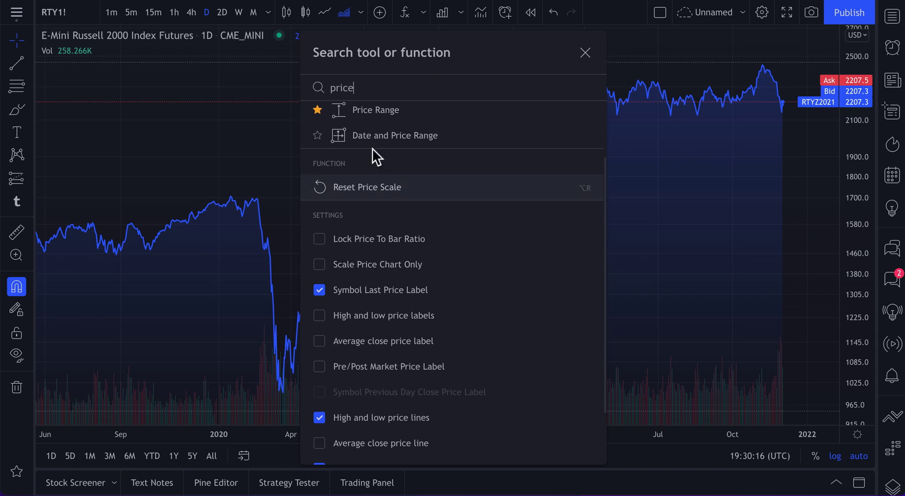
Shorten the search term to 'pre' and close the function search.
double_click(344, 90)
left_click(345, 89)
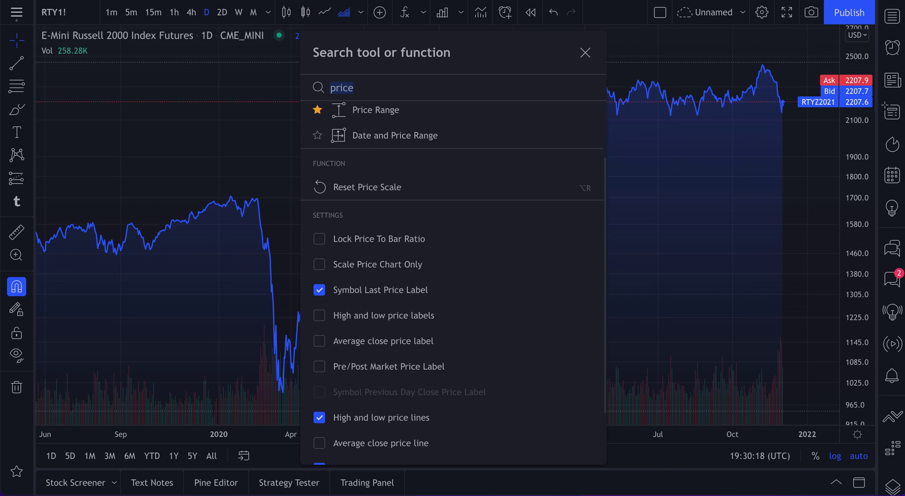
key("BackSpace")
key("BackSpace")
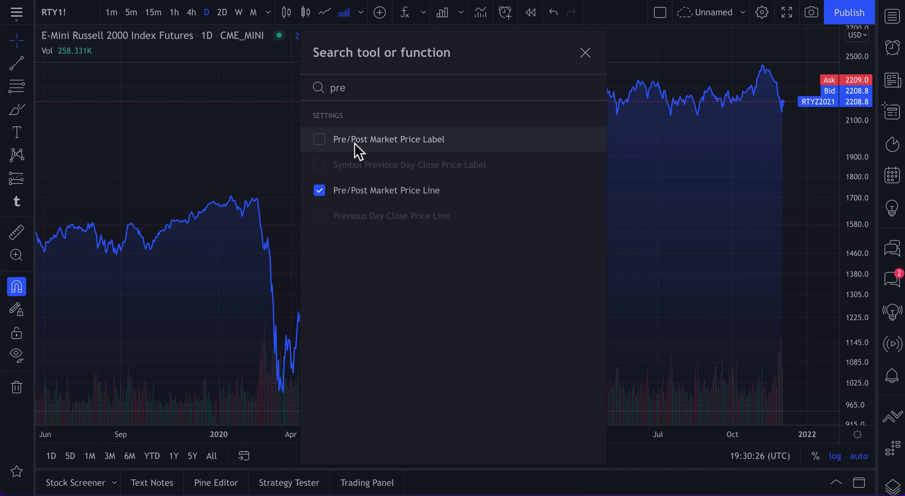
left_click(585, 53)
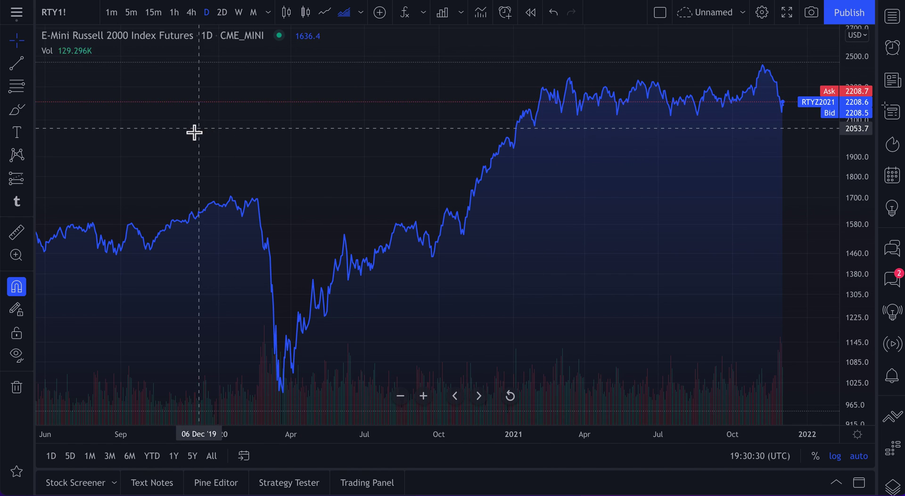
Dismiss the main menu, search 'chart' with Cmd+K, and close the search.
left_click(18, 15)
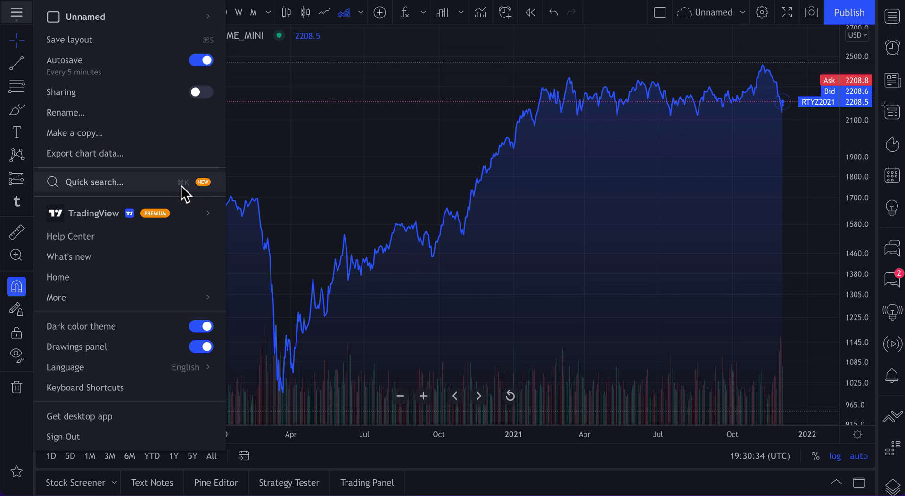
left_click(407, 187)
key("super+k")
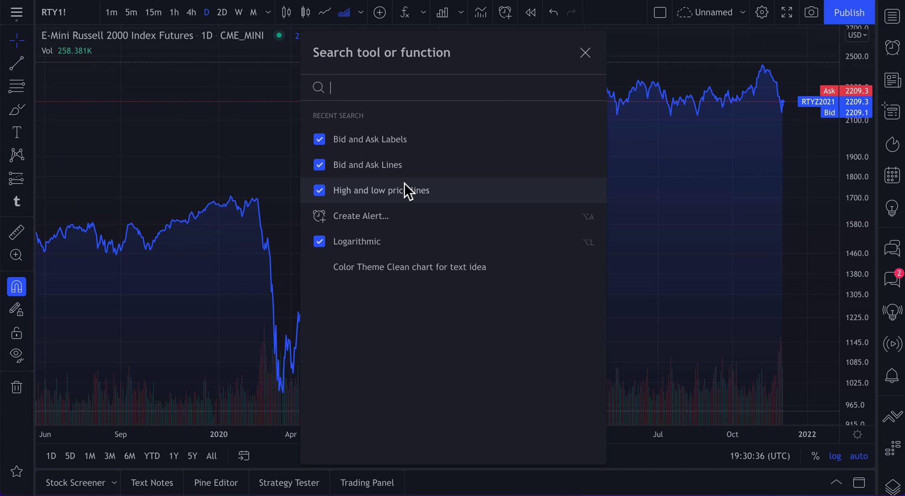
type("chart")
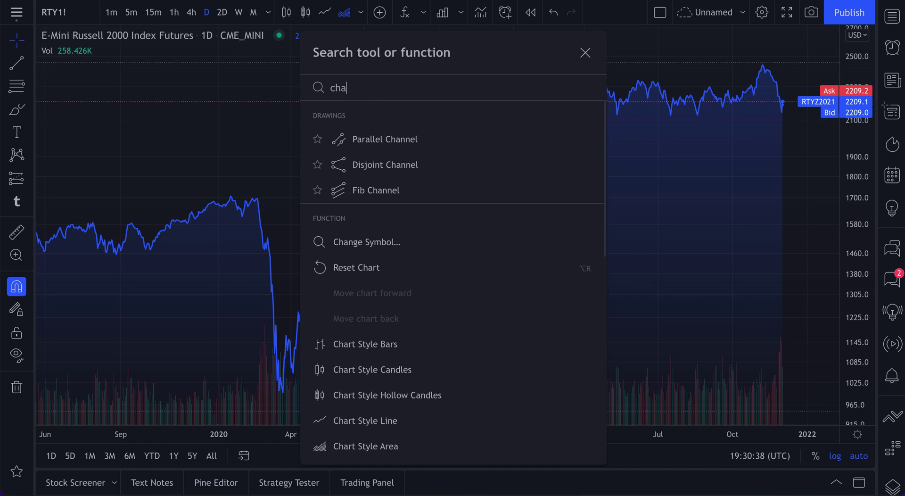
left_click(585, 53)
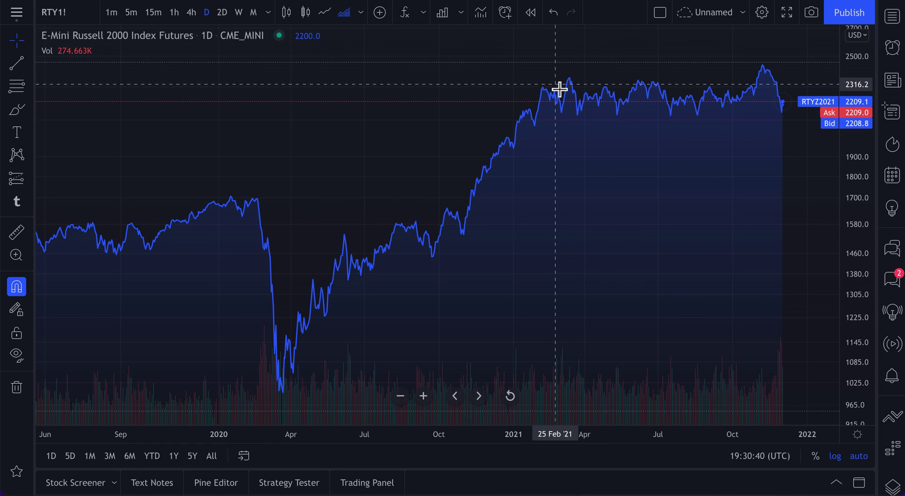
Search 'alert' with Cmd+K, close it, and reopen the empty function search.
key("super+k")
type("alert")
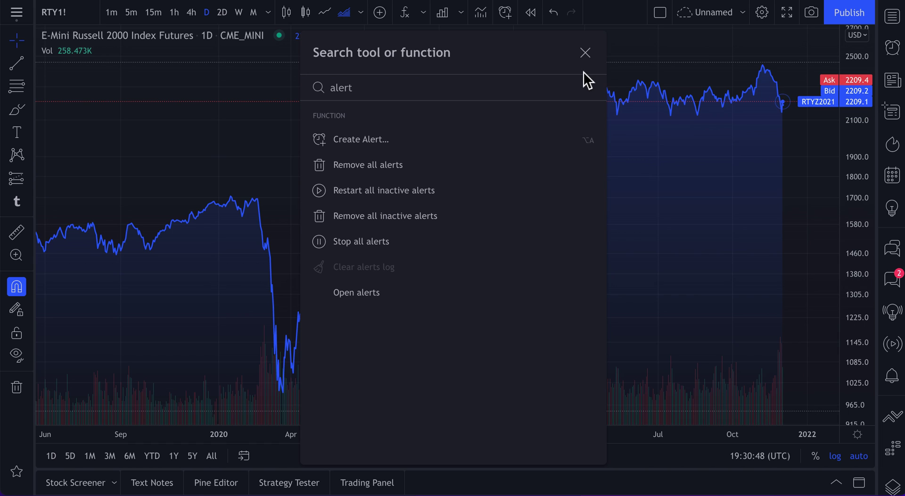
left_click(585, 53)
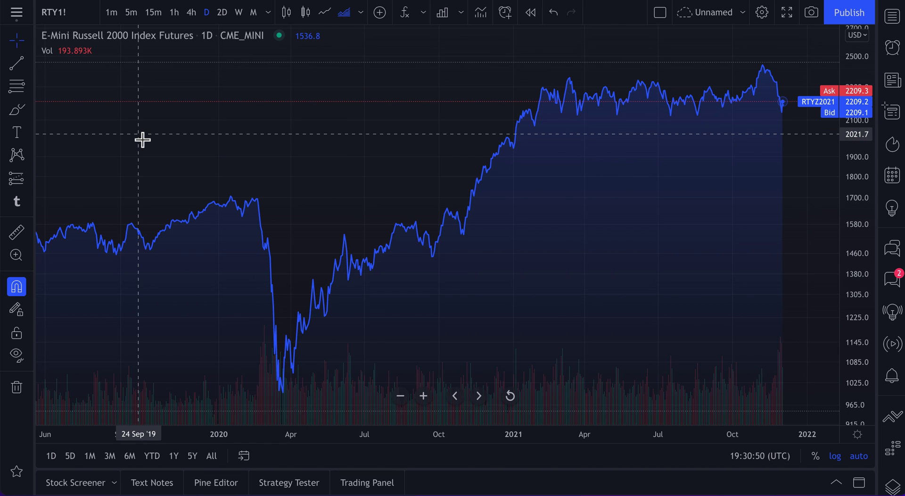
key("super+k")
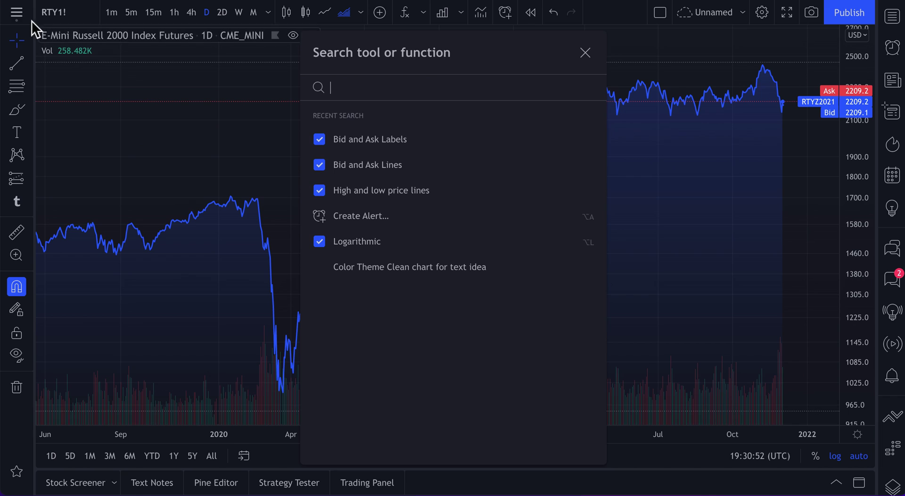
Quick-search 'log', then replace it with 'scale' to list the scale commands.
left_click(17, 14)
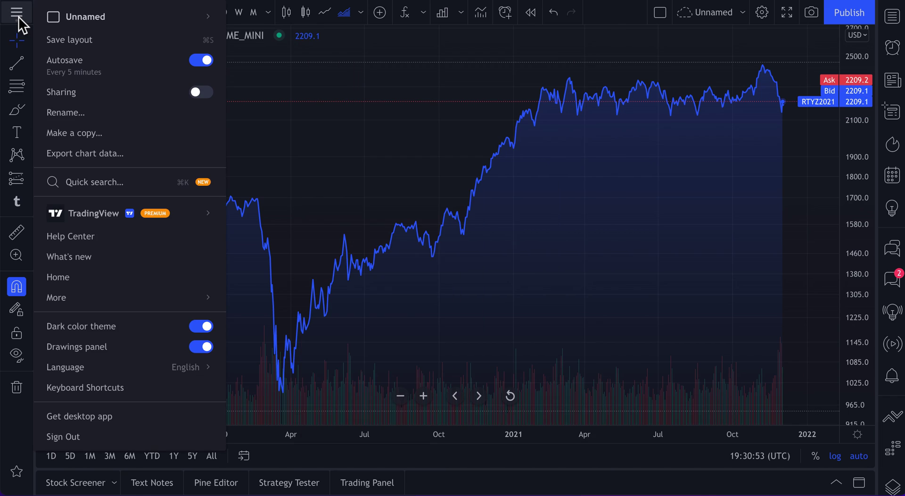
left_click(112, 185)
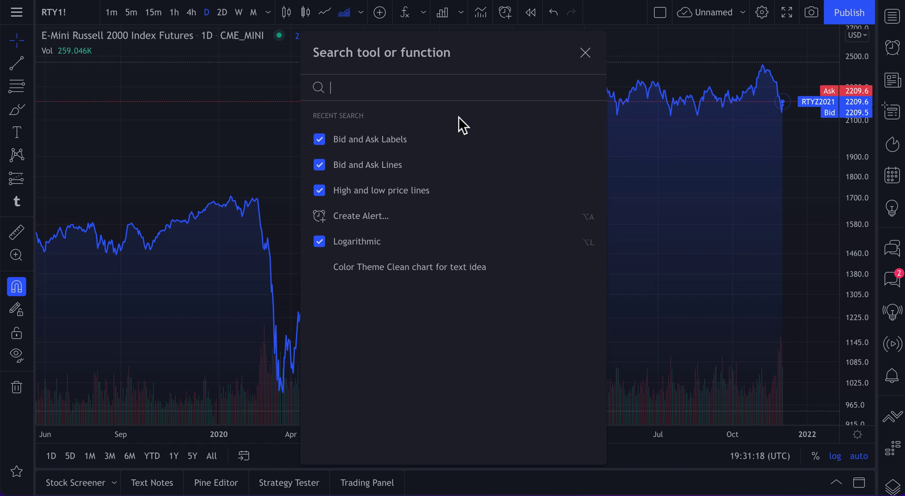
type("log")
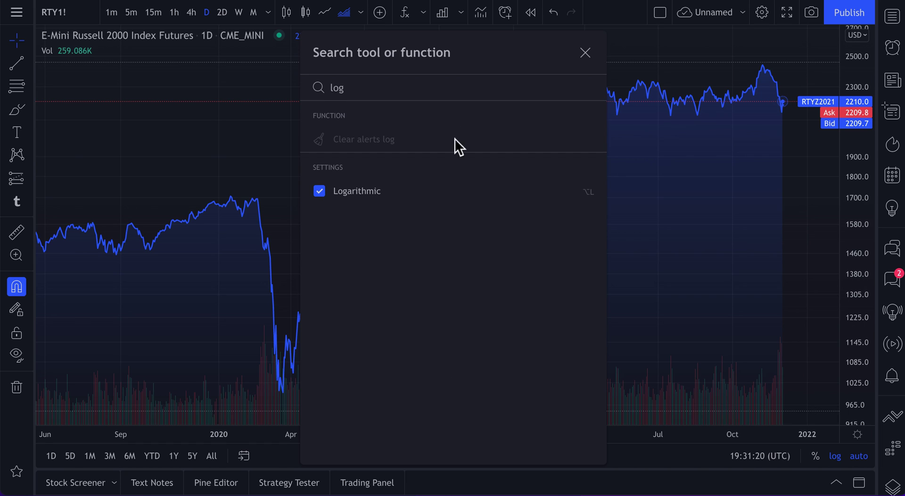
double_click(351, 90)
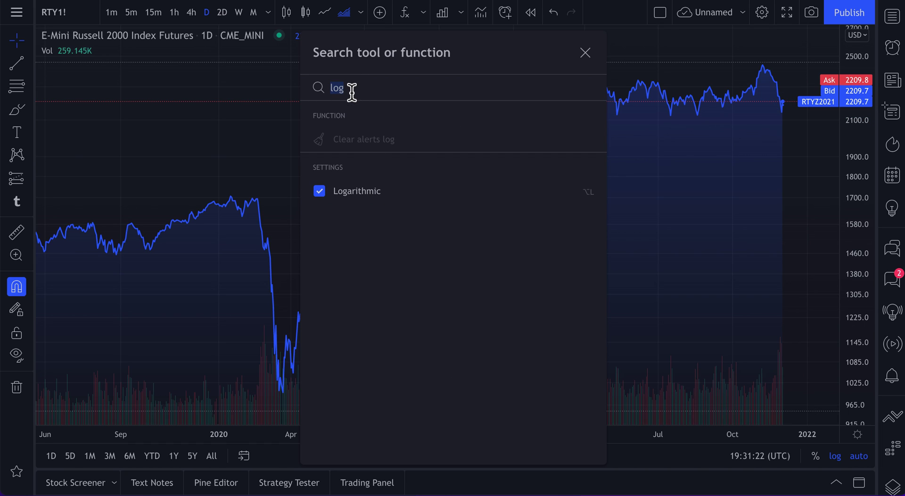
type("scale")
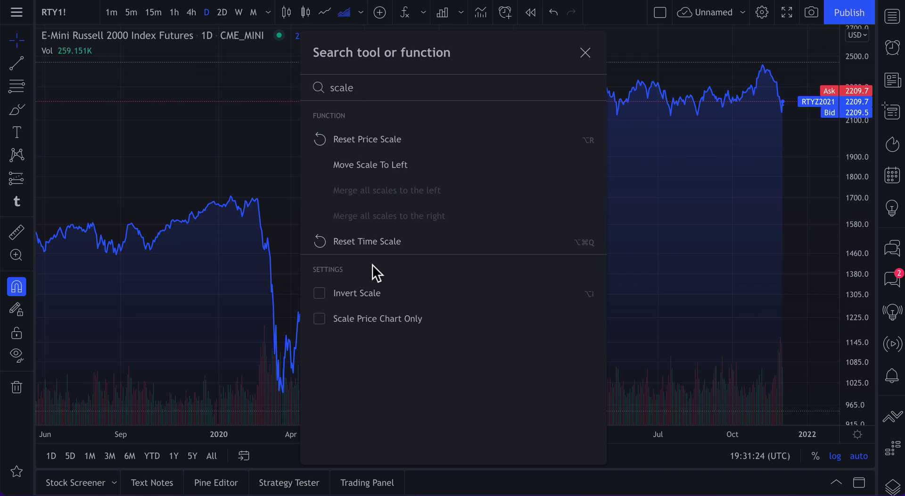